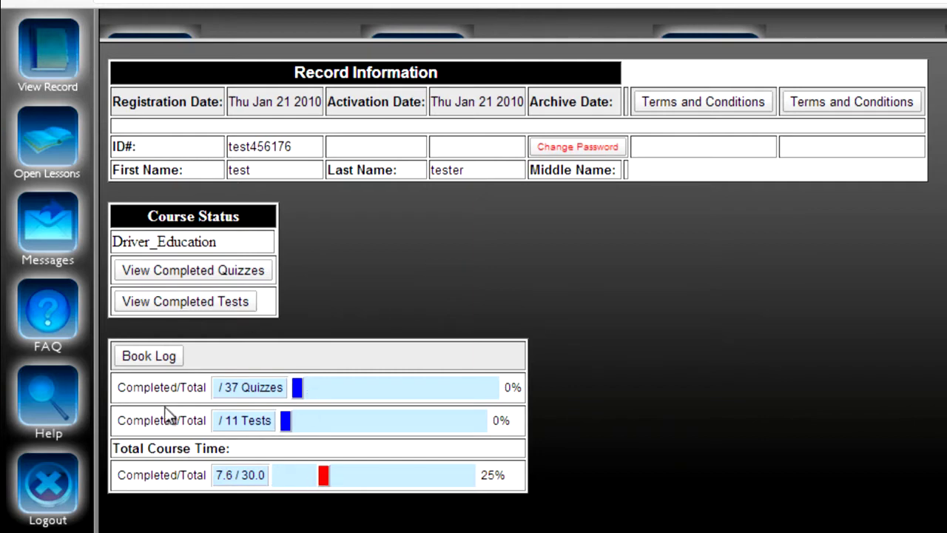
- Open the lessons area and resize the header frame so the textbook, workbook and retake buttons are fully visible
click(58, 153)
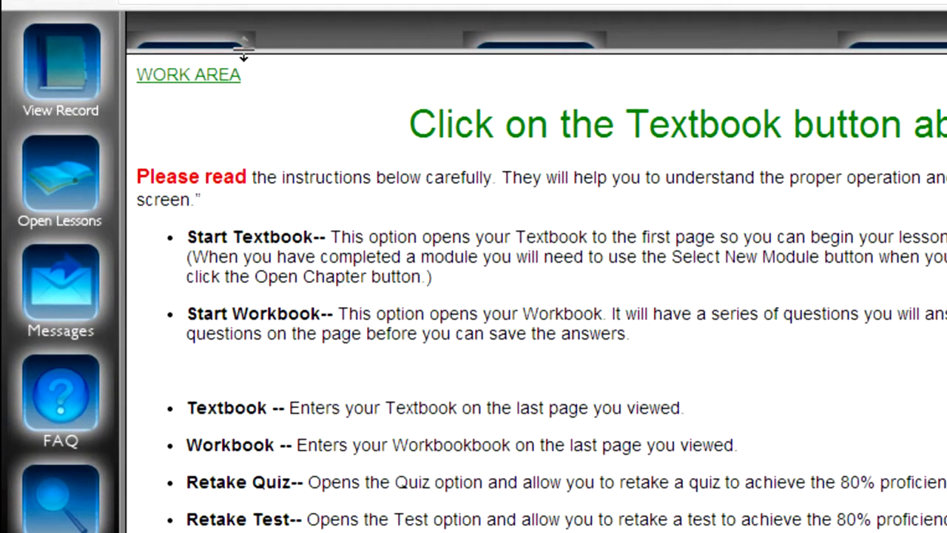
drag(244, 52, 256, 114)
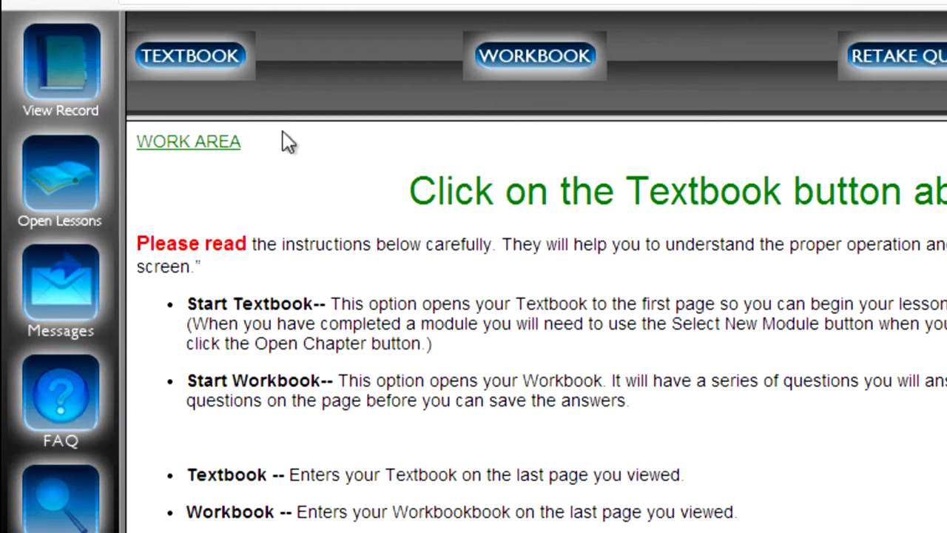
drag(276, 119, 279, 97)
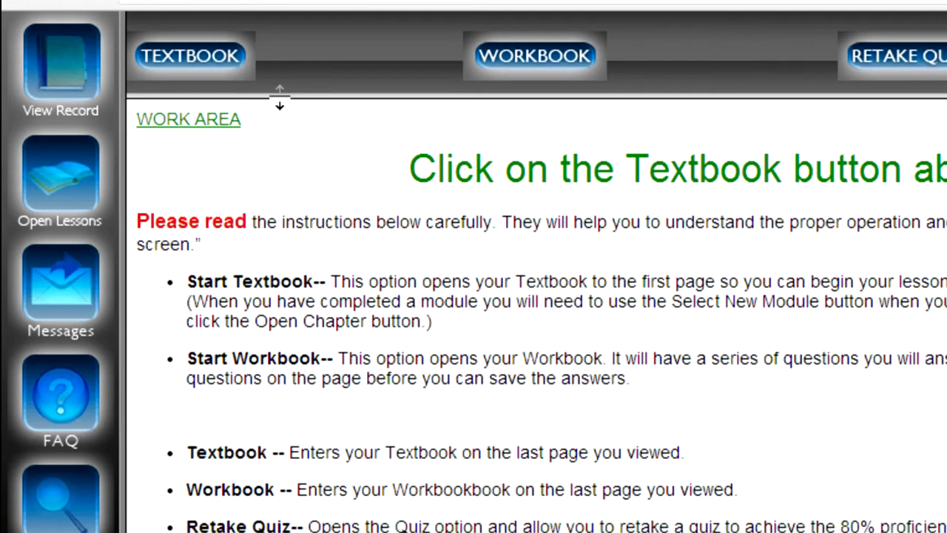
- Open the textbook at the last viewed page and toggle its media player between play and pause
click(211, 68)
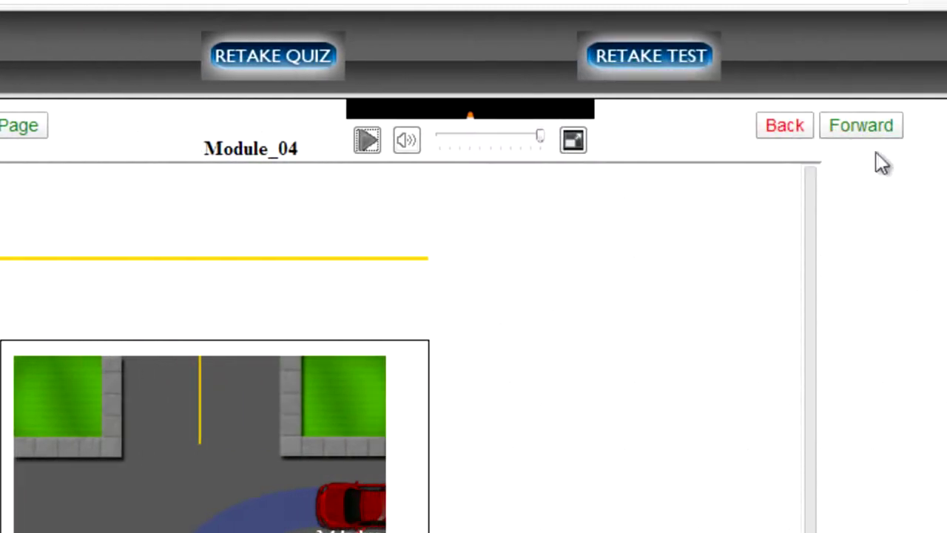
mouse_move(571, 154)
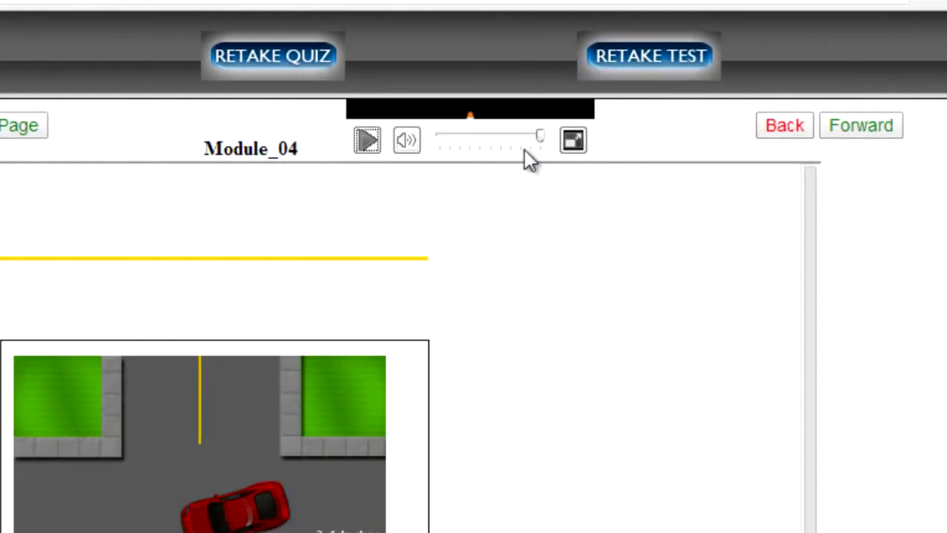
click(372, 152)
click(370, 152)
click(367, 141)
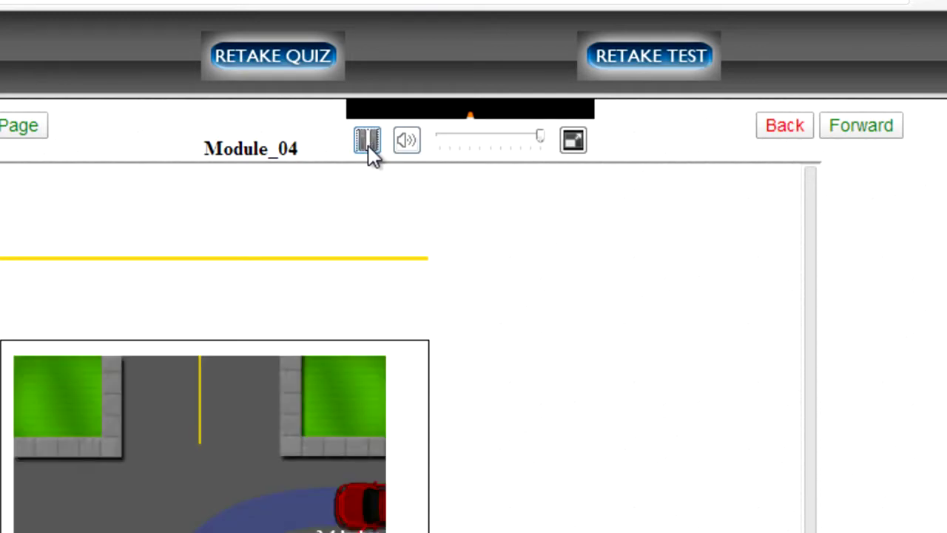
click(369, 141)
click(369, 141)
click(369, 141)
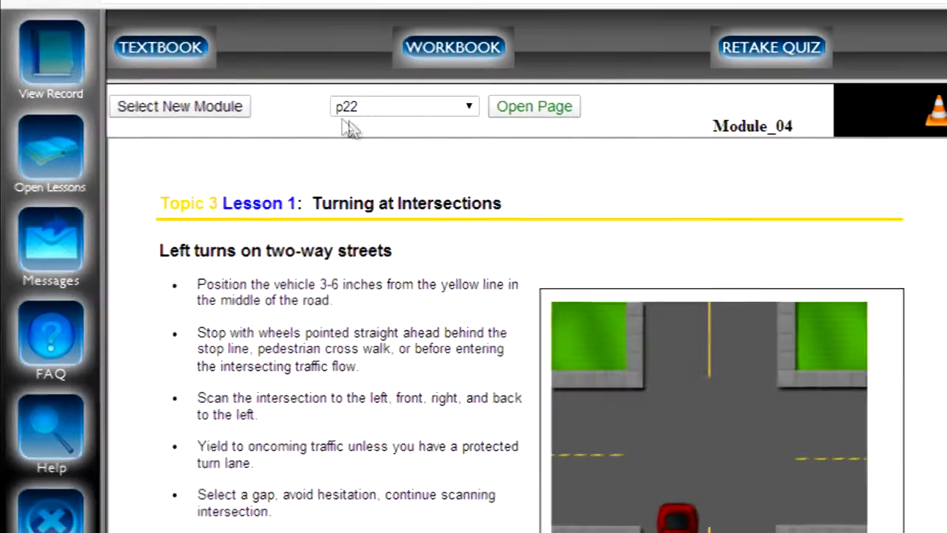
- Switch the textbook to Module_04 through the new module selection and open its page p01
click(197, 107)
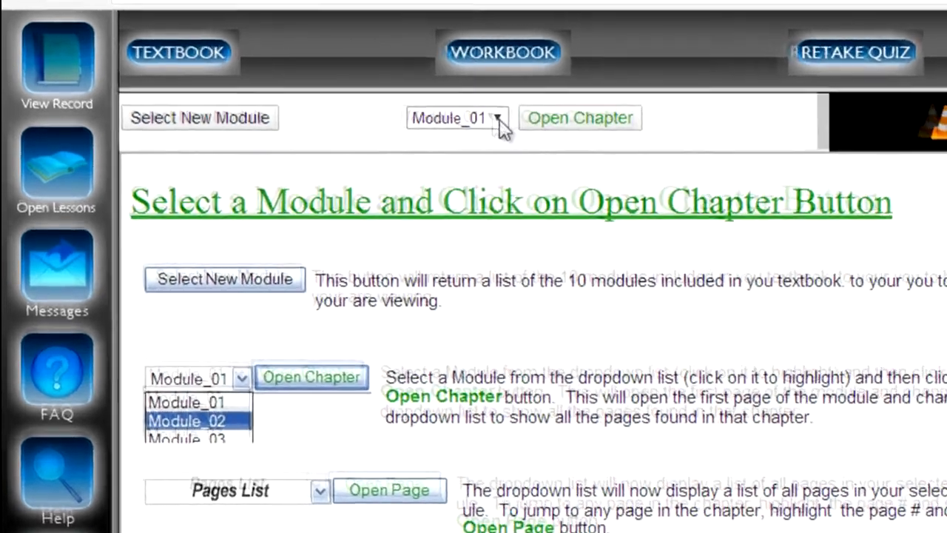
click(498, 119)
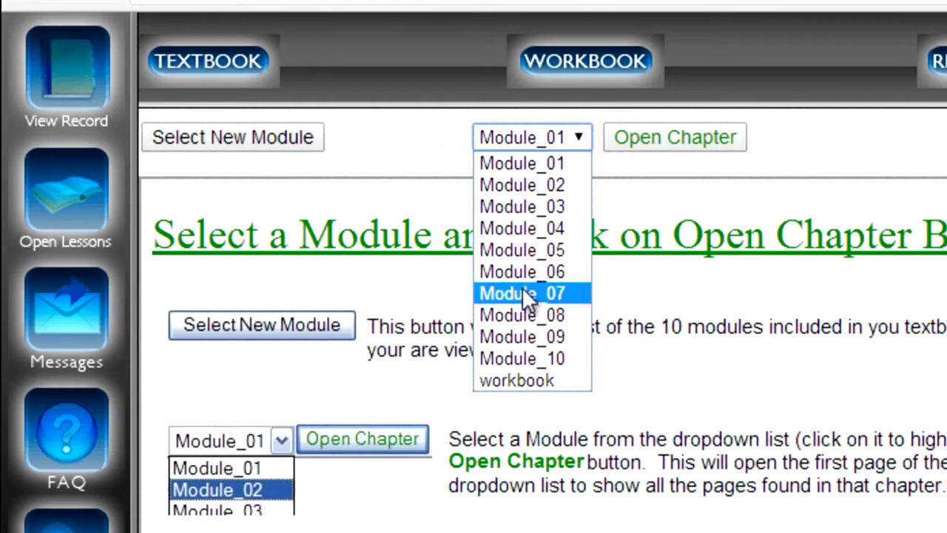
click(542, 230)
click(650, 143)
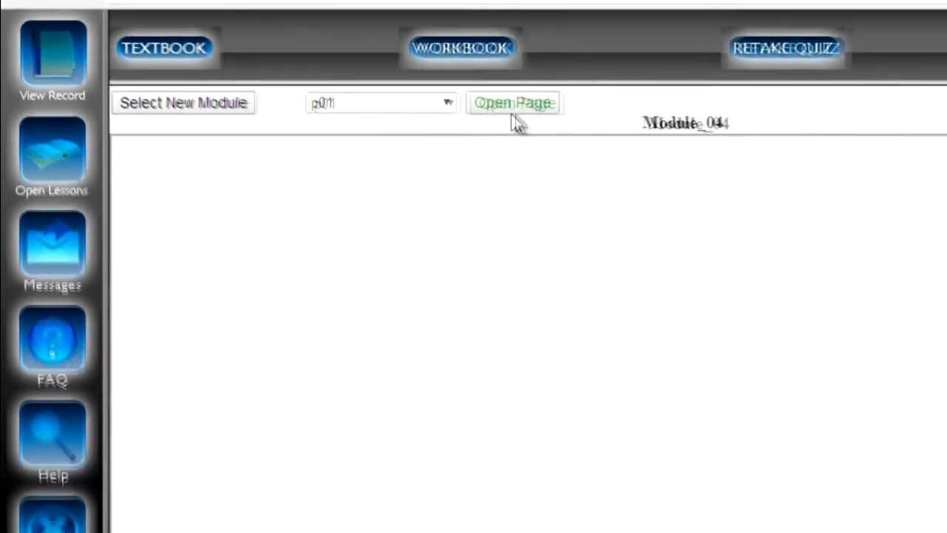
click(511, 109)
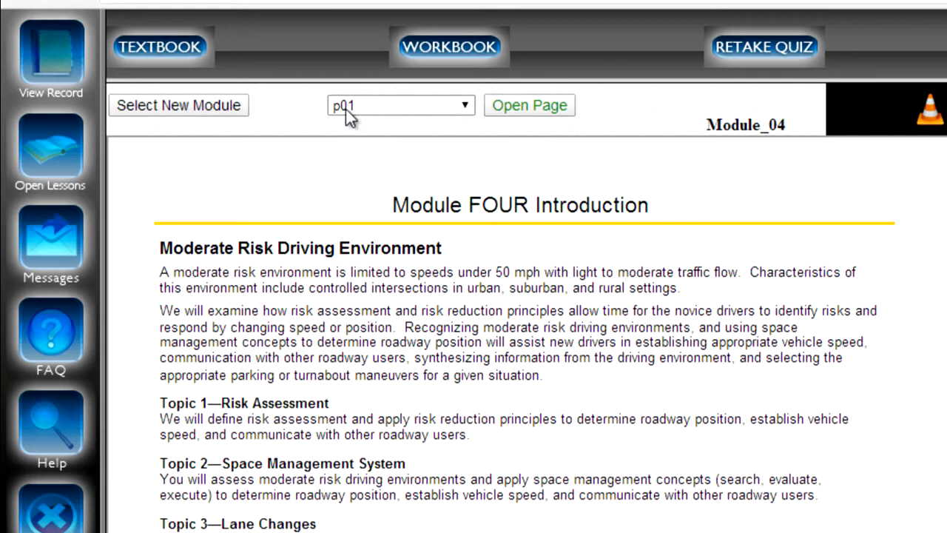
- Jump to page p22 of Module_04 and turn one page forward and back again
click(466, 107)
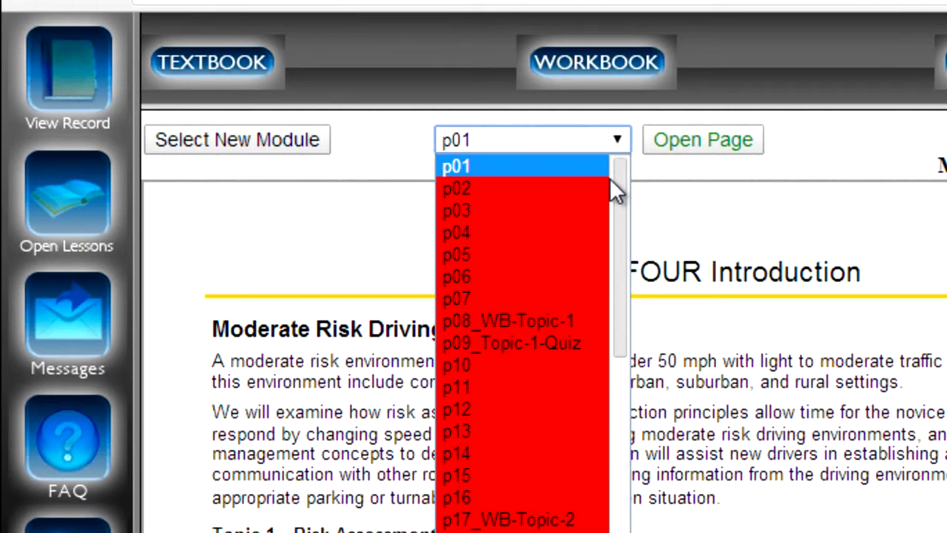
drag(615, 213, 619, 284)
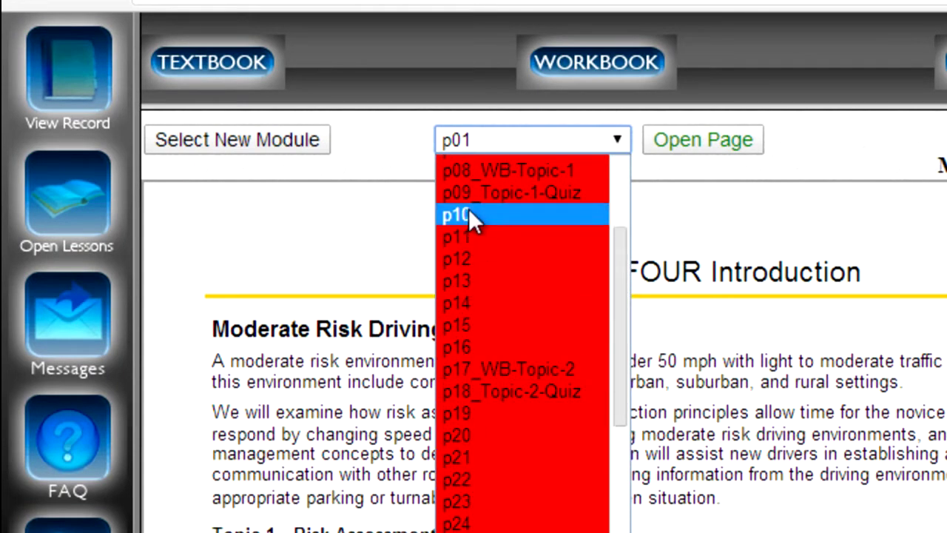
click(455, 480)
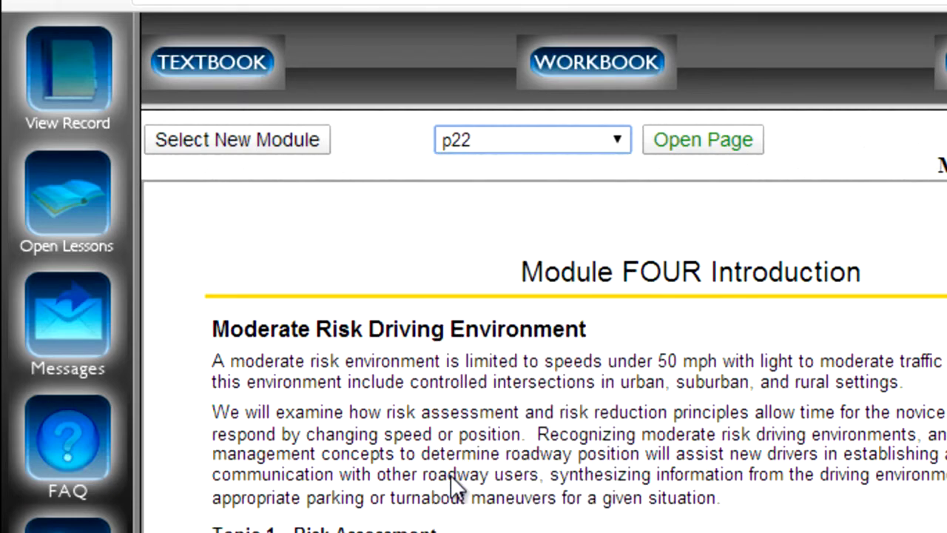
click(681, 141)
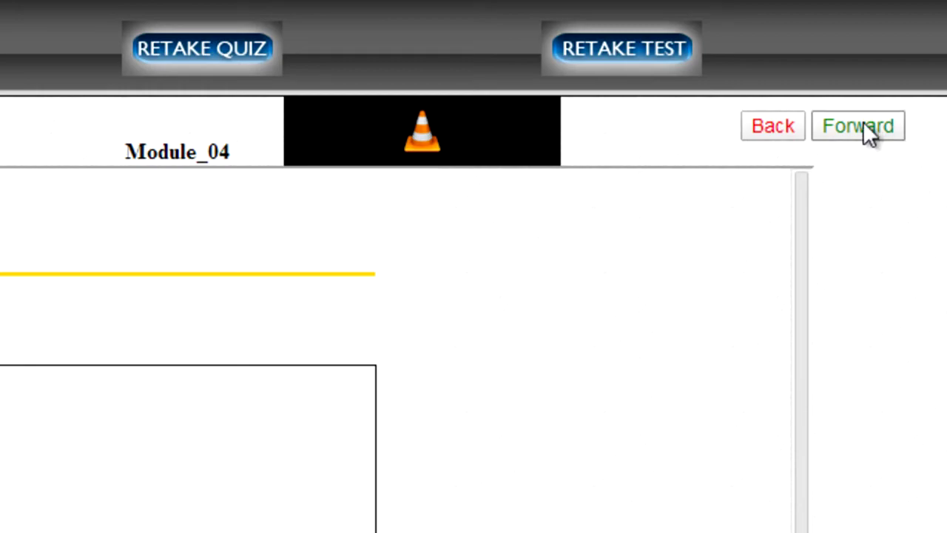
click(866, 131)
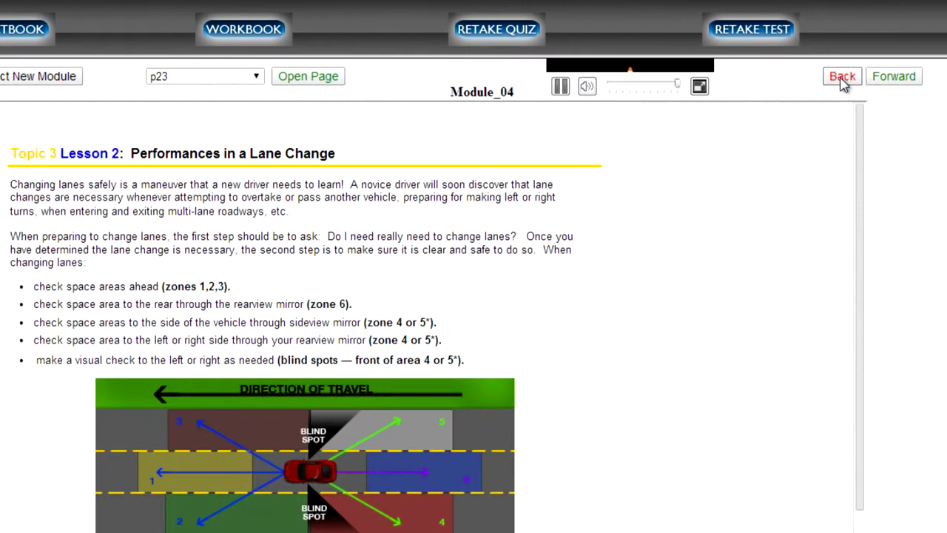
click(842, 79)
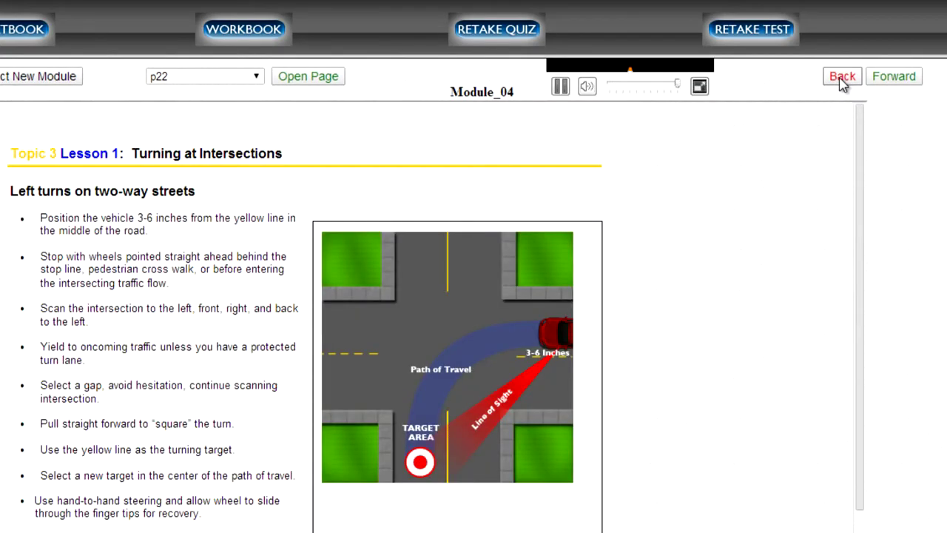
- Open the workbook and try each answer to the vehicle roll question, ending on "left or right"
click(252, 37)
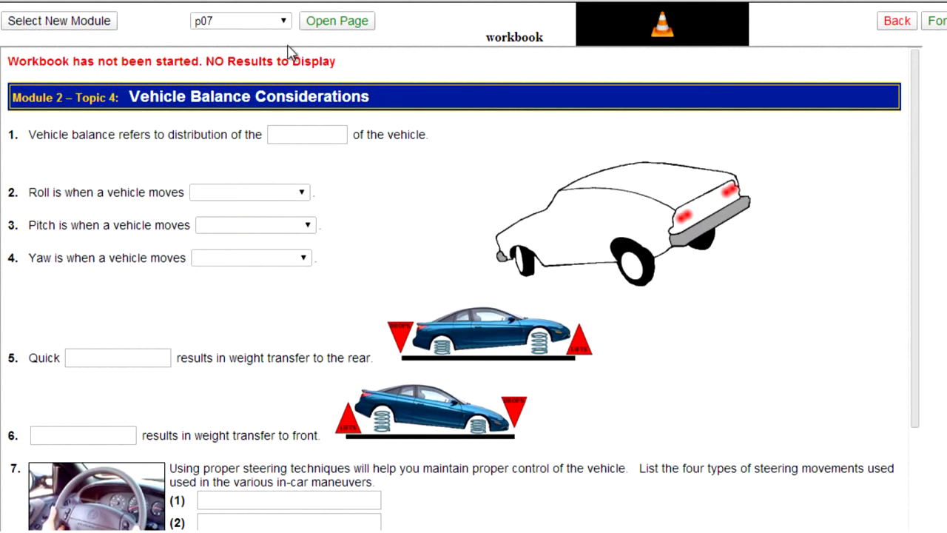
click(303, 190)
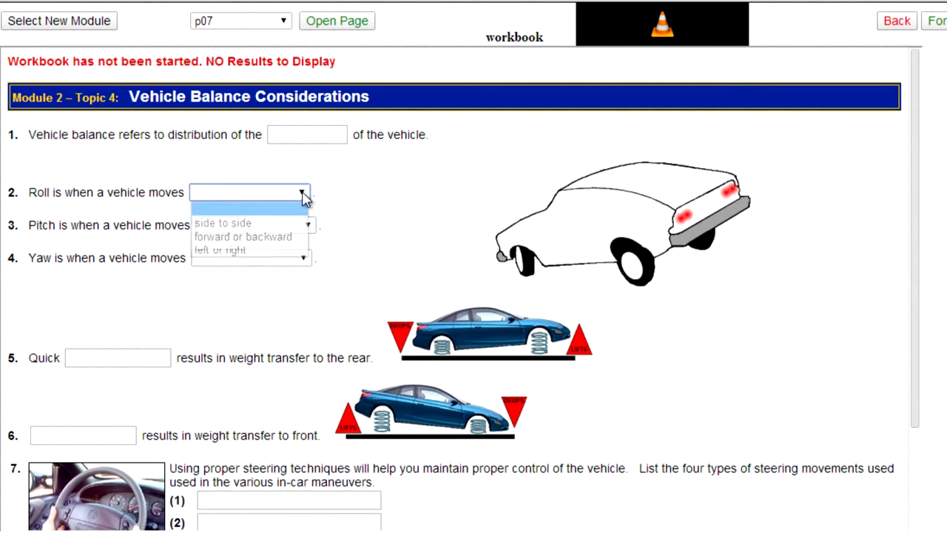
click(273, 223)
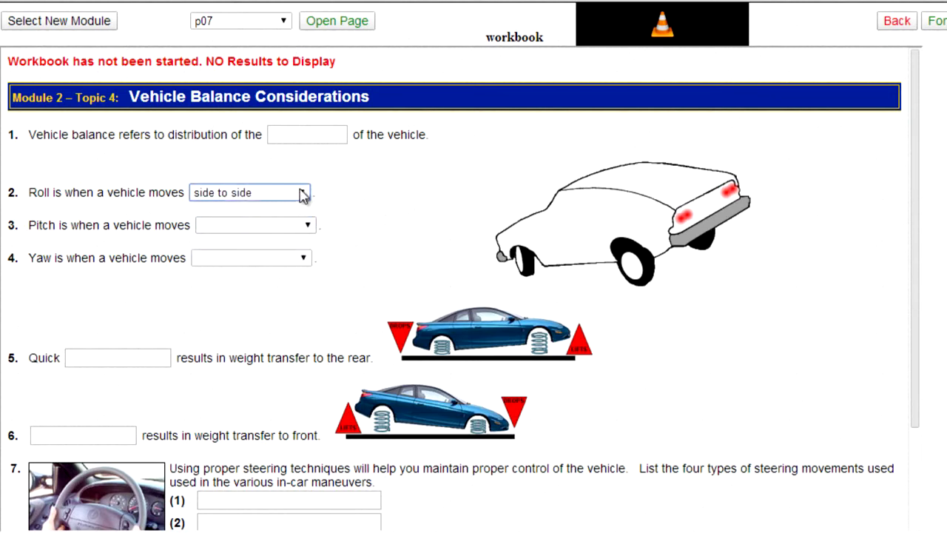
click(303, 193)
click(289, 235)
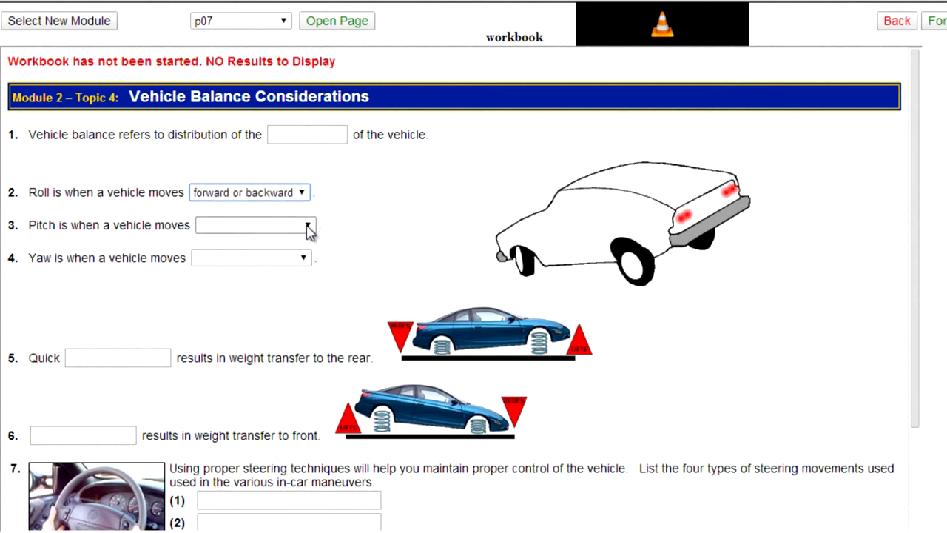
click(303, 192)
click(277, 250)
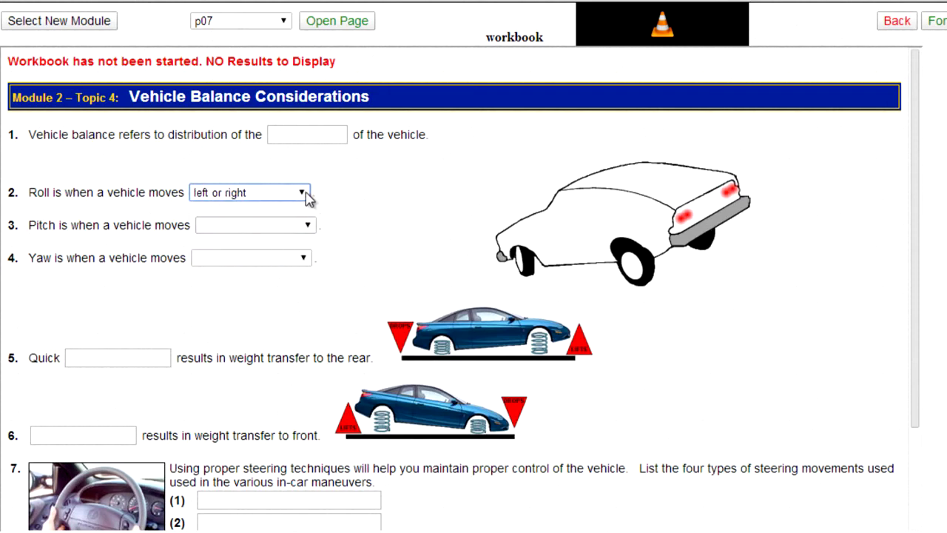
- Try each answer to the vehicle pitch question and settle on "side to side"
click(307, 226)
click(304, 252)
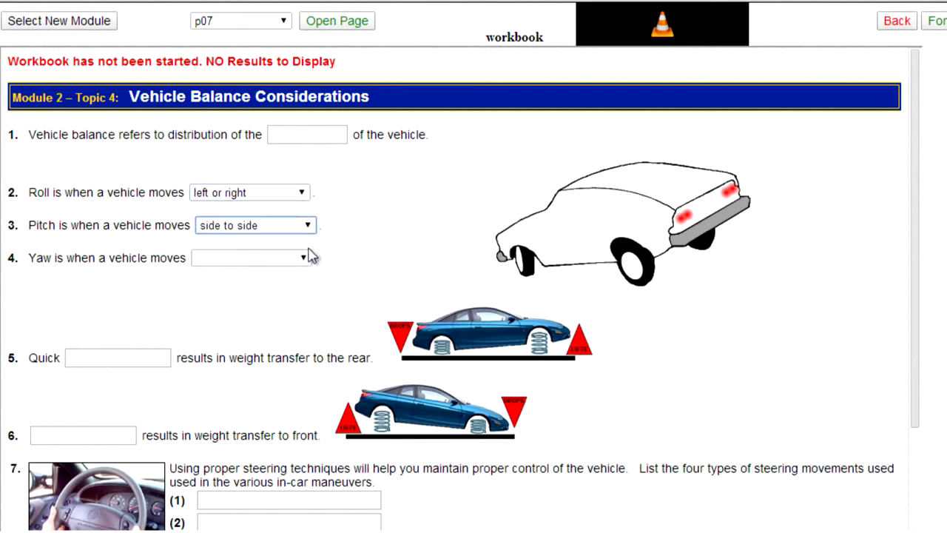
click(307, 227)
click(297, 268)
click(309, 228)
click(294, 283)
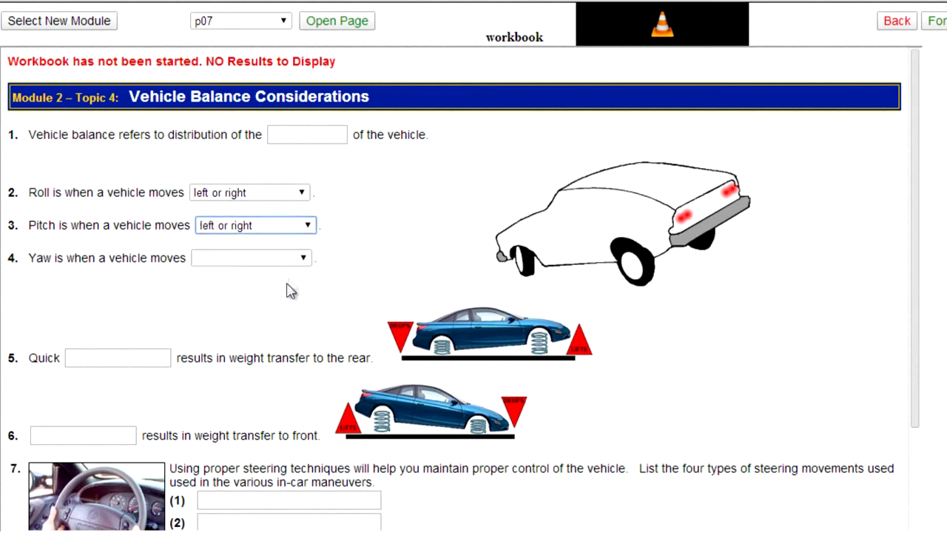
click(309, 227)
click(301, 253)
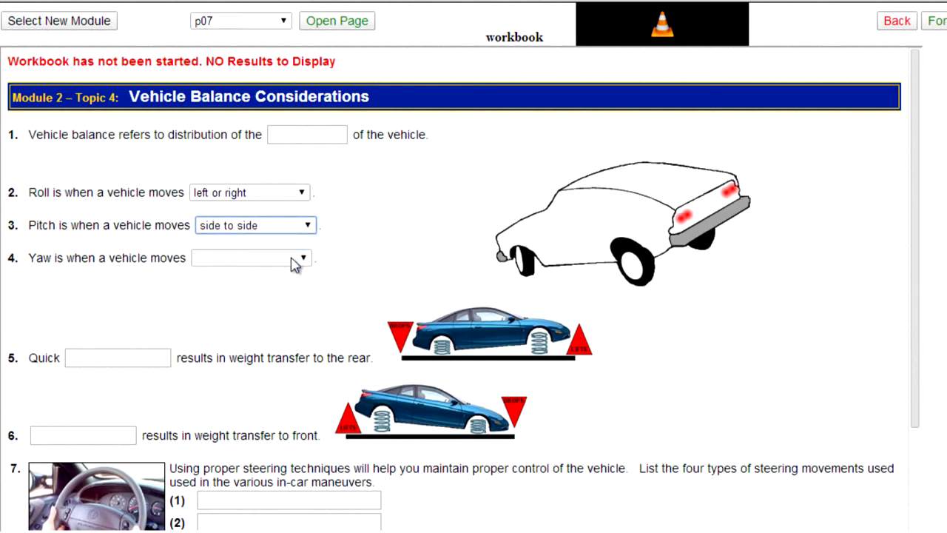
- Answer both the vehicle roll question and the yaw question with "side to side"
click(302, 194)
click(303, 218)
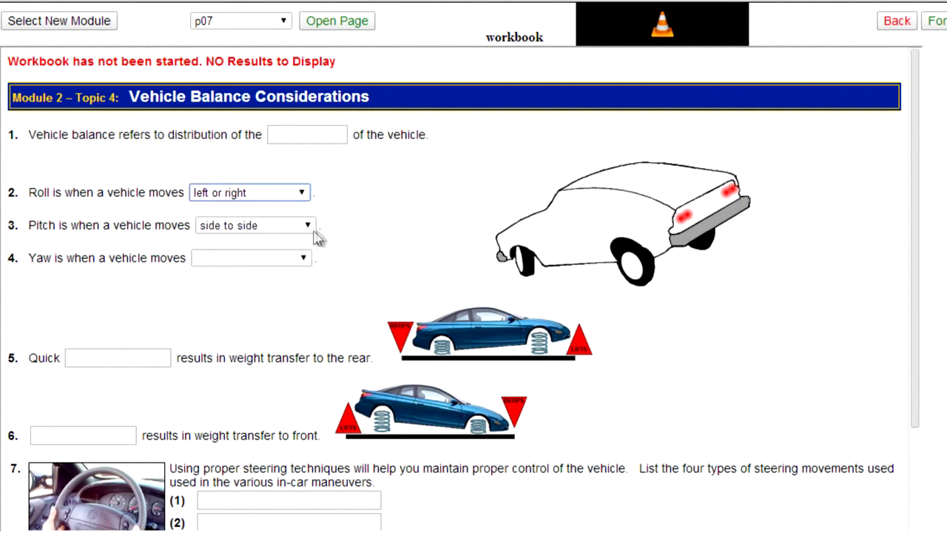
click(305, 257)
click(296, 288)
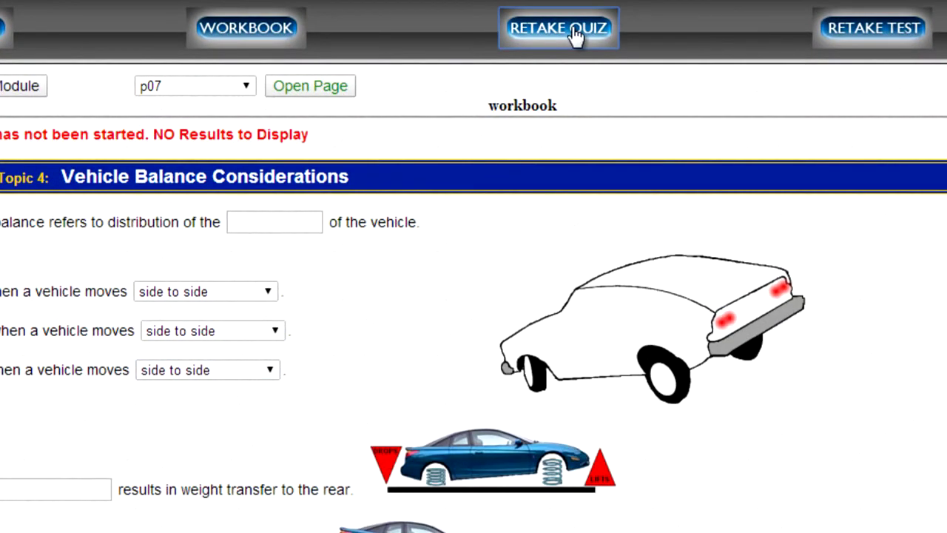
- Open the quiz retake page and start the Module_01_Topic_1-2 quiz
click(575, 34)
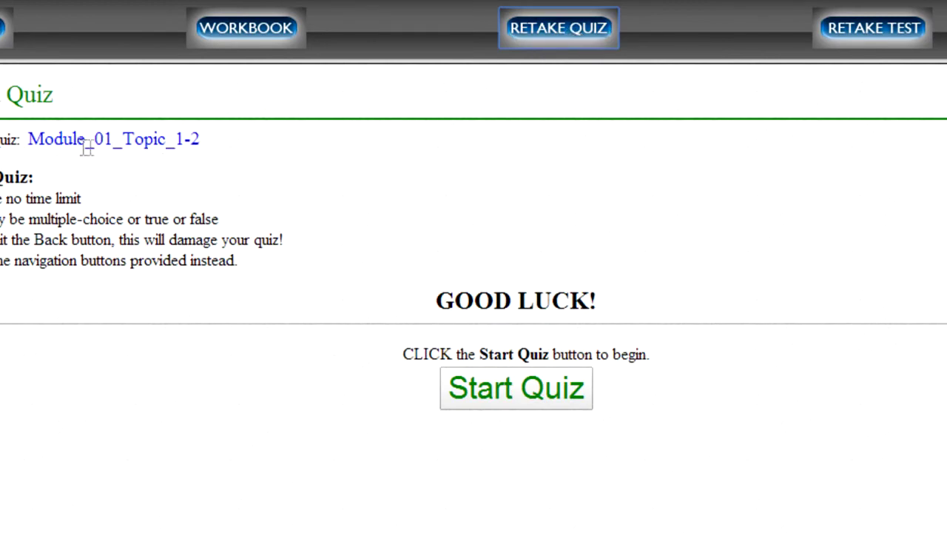
click(517, 392)
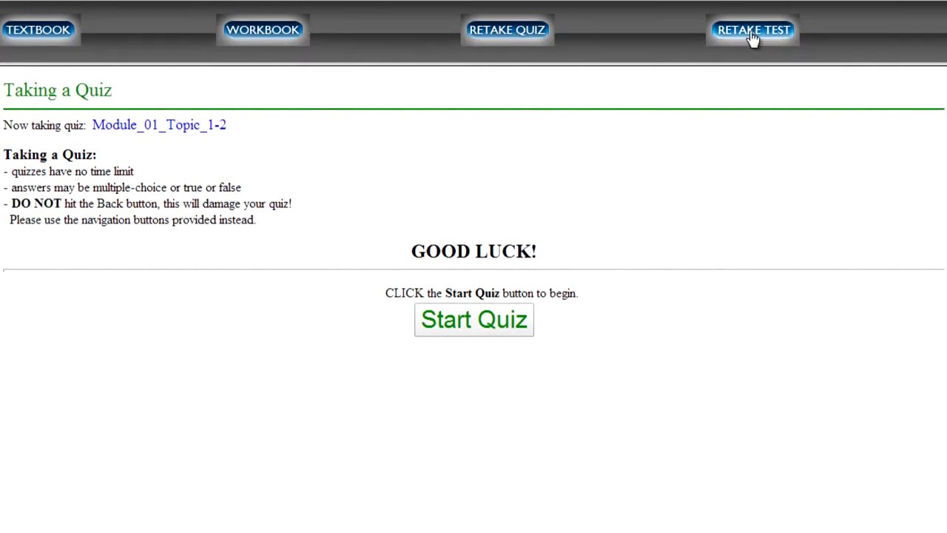
- Check the module test retake page and return from it to start the Module_01_Topic_1-2 quiz
click(752, 37)
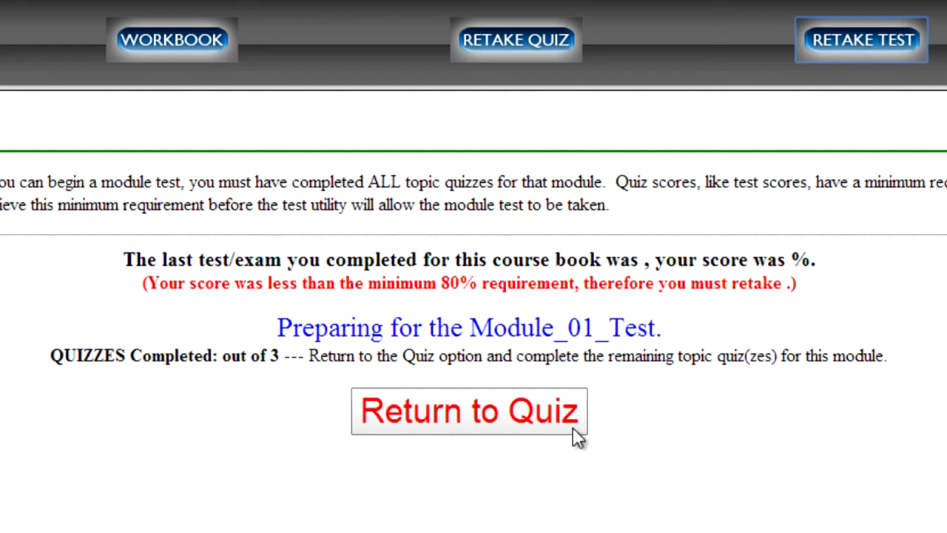
click(439, 422)
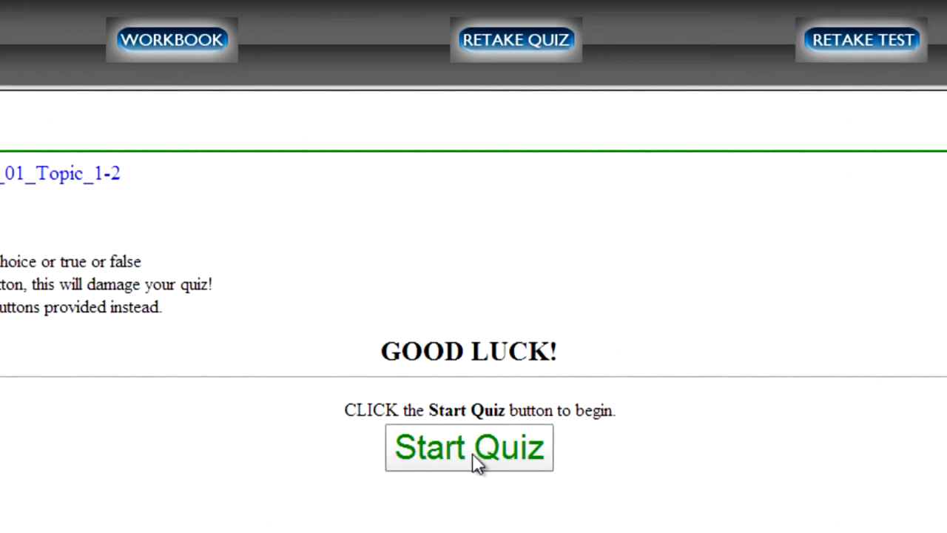
click(523, 468)
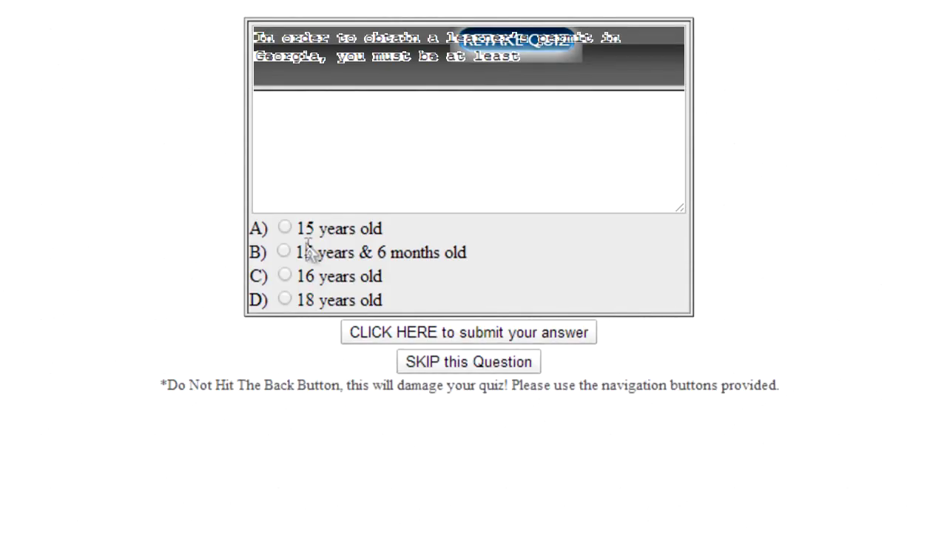